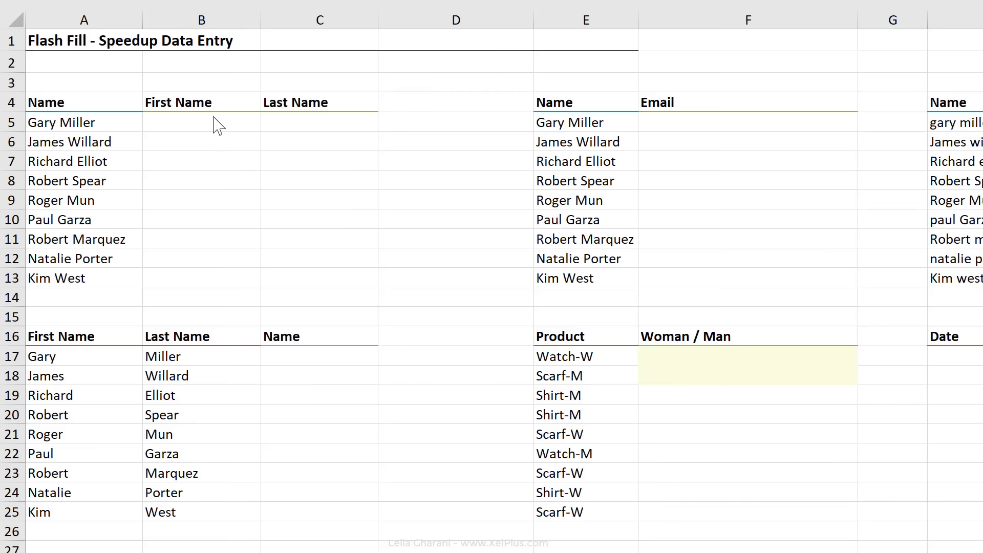
# Step: Enter the first person's first name in B5, copy it down to B13, and convert the copies with Flash Fill
pyautogui.click(213, 119)
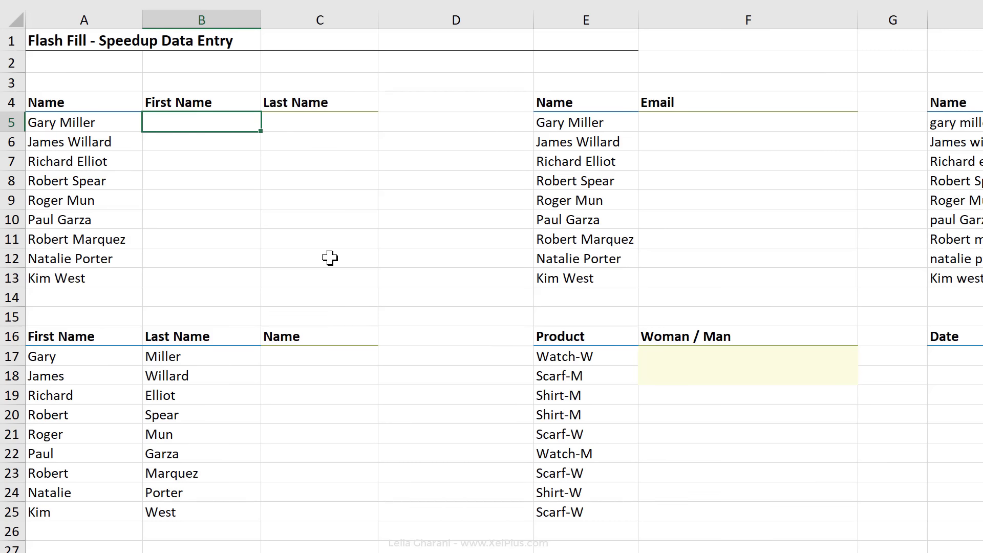
pyautogui.write('Gary')
pyautogui.moveTo(261, 132); pyautogui.dragTo(246, 287)
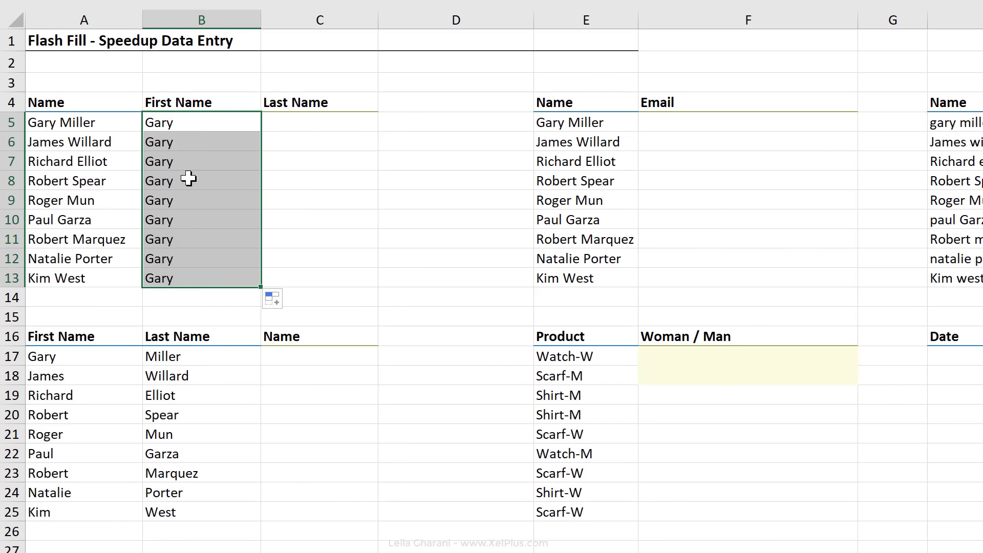
pyautogui.click(281, 307)
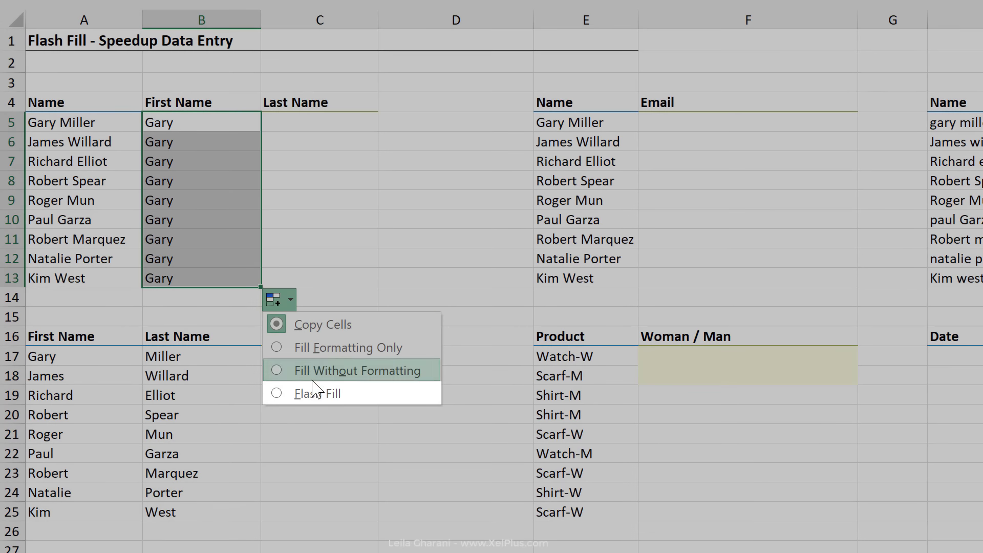
pyautogui.click(315, 395)
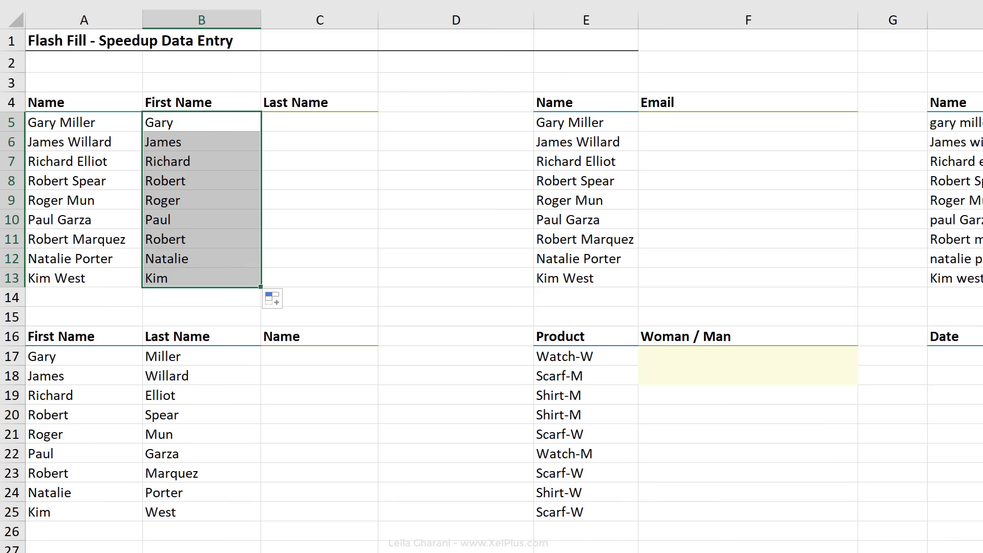
pyautogui.press('Down')
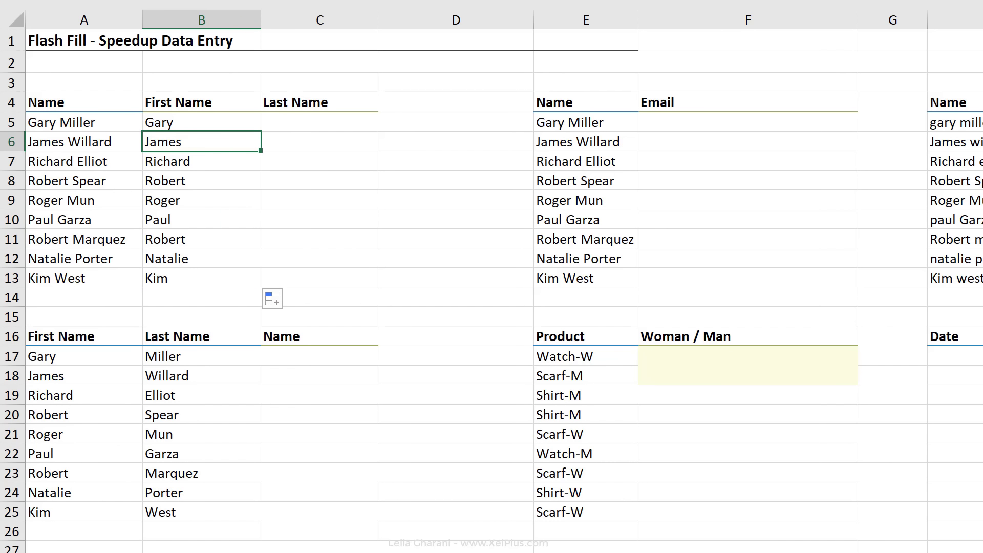
# Step: Enter the first two surnames in C5 and C6 and accept Flash Fill's suggested last names
pyautogui.click(289, 128)
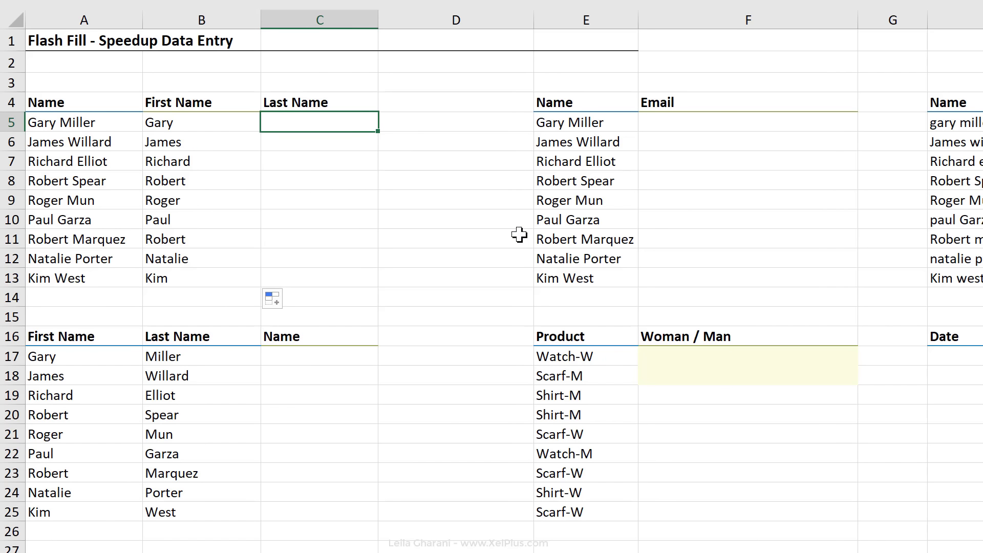
pyautogui.press('Return')
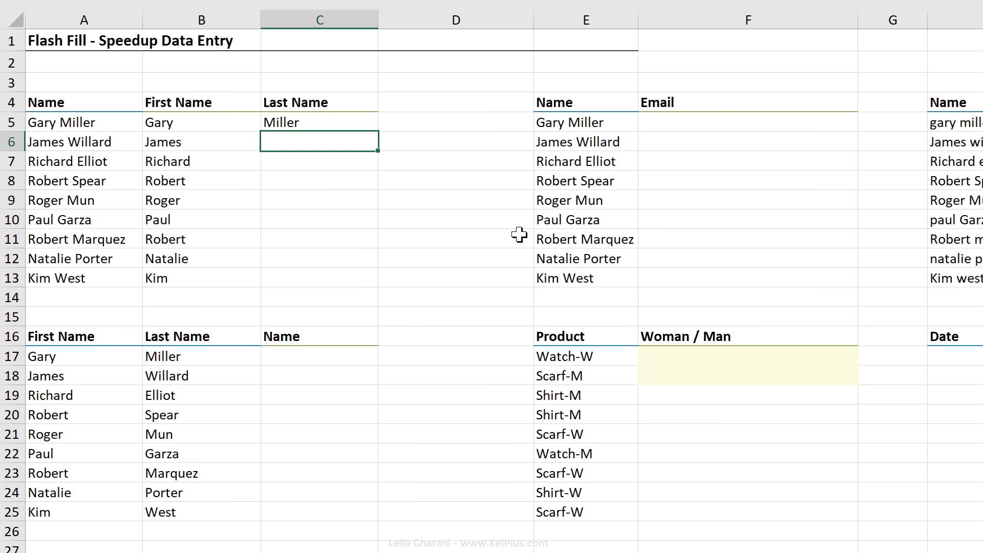
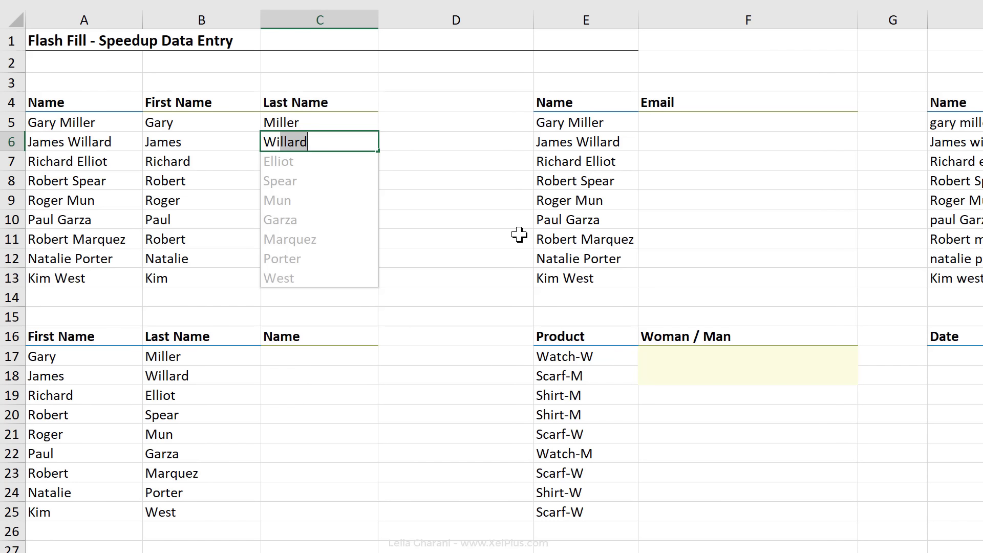
pyautogui.press('Return')
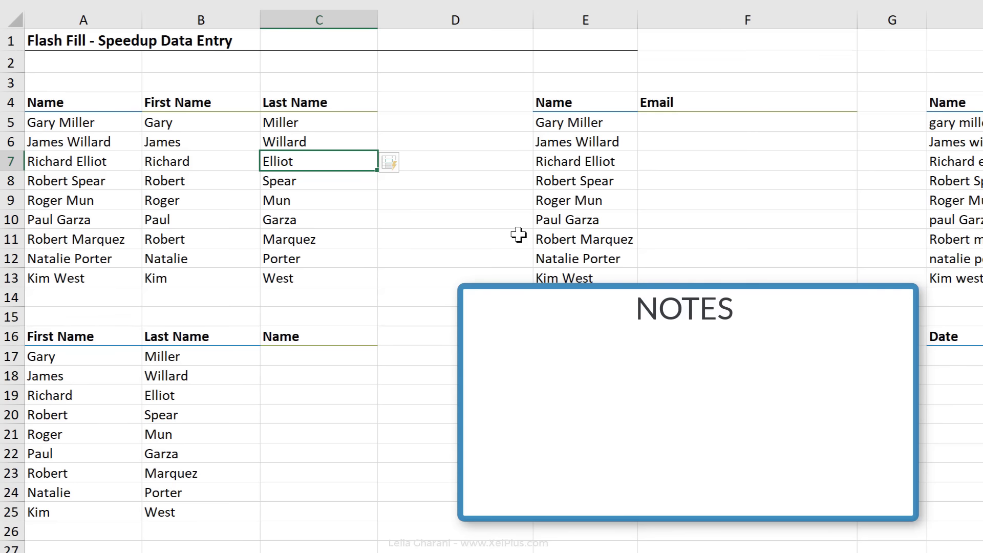
pyautogui.press('Left')
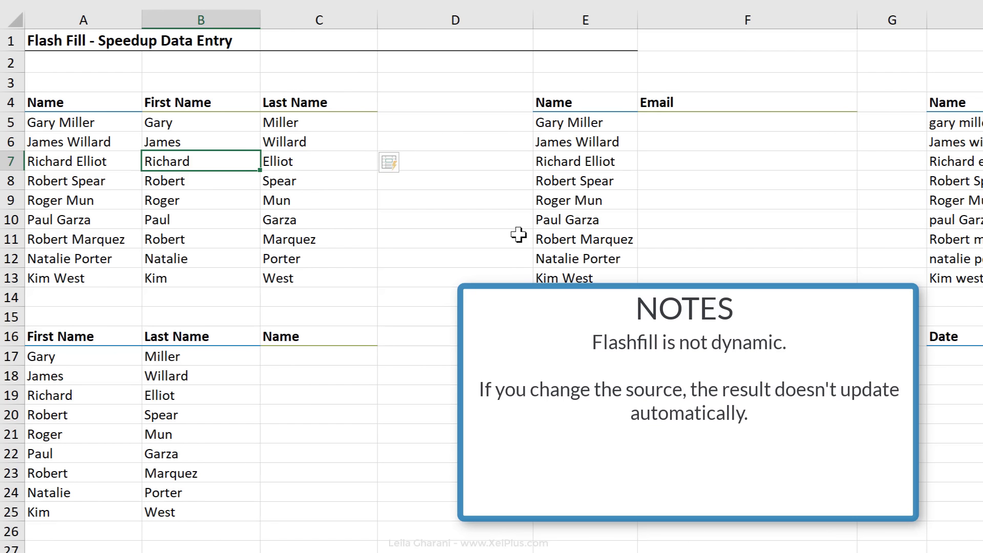
pyautogui.press('Right')
pyautogui.press('Left')
pyautogui.press('Left')
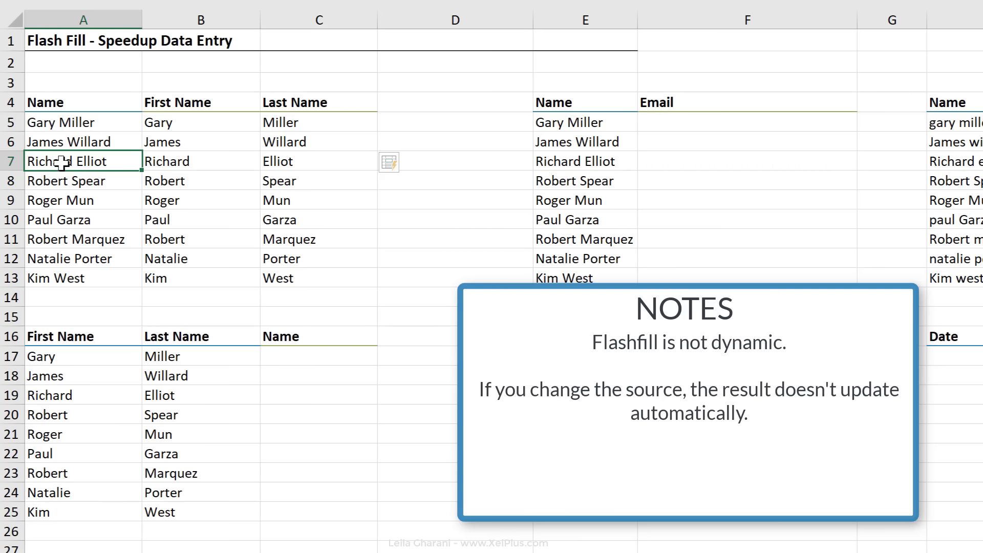
pyautogui.click(285, 160)
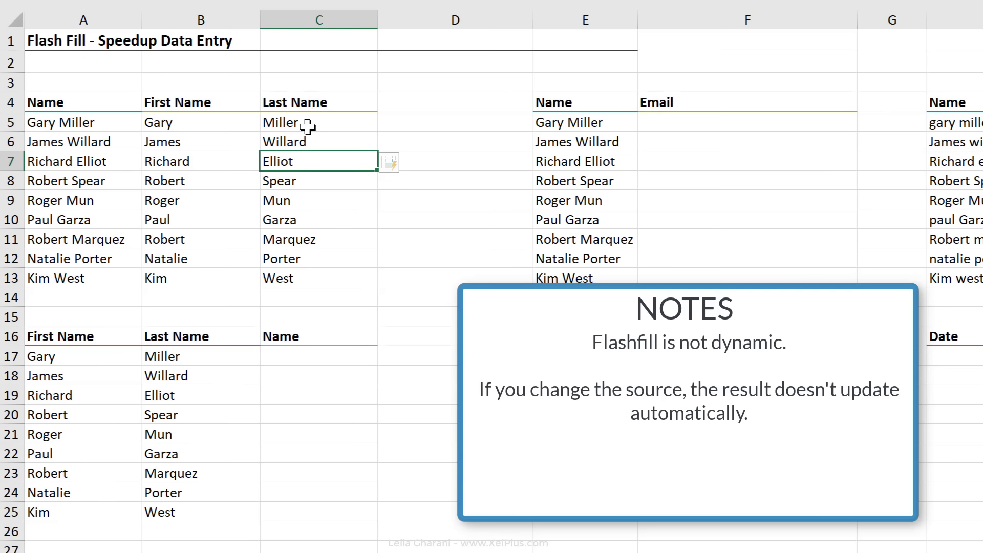
pyautogui.click(310, 123)
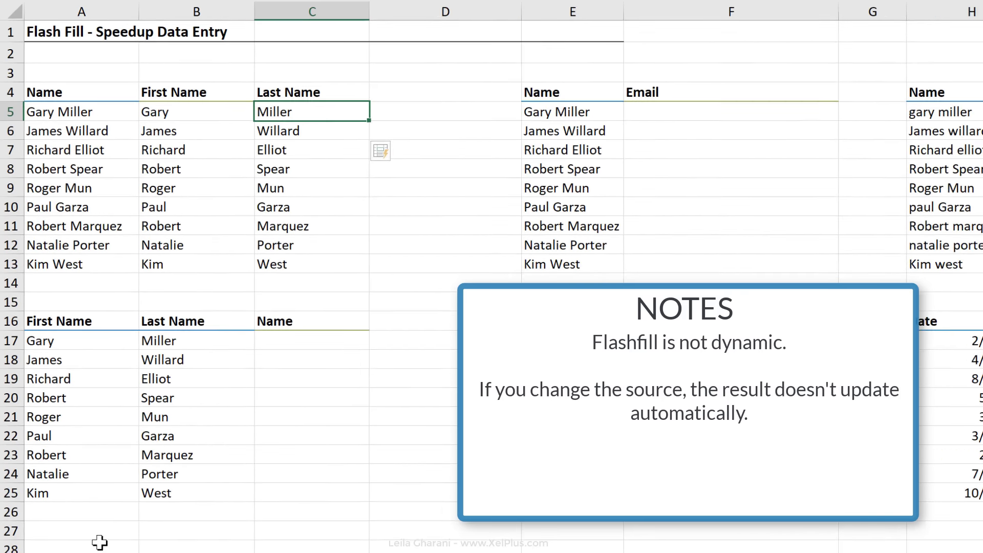
# Step: Try Flash Fill on a first name copied into A28:A32 and dismiss the no-pattern warning
pyautogui.click(87, 410)
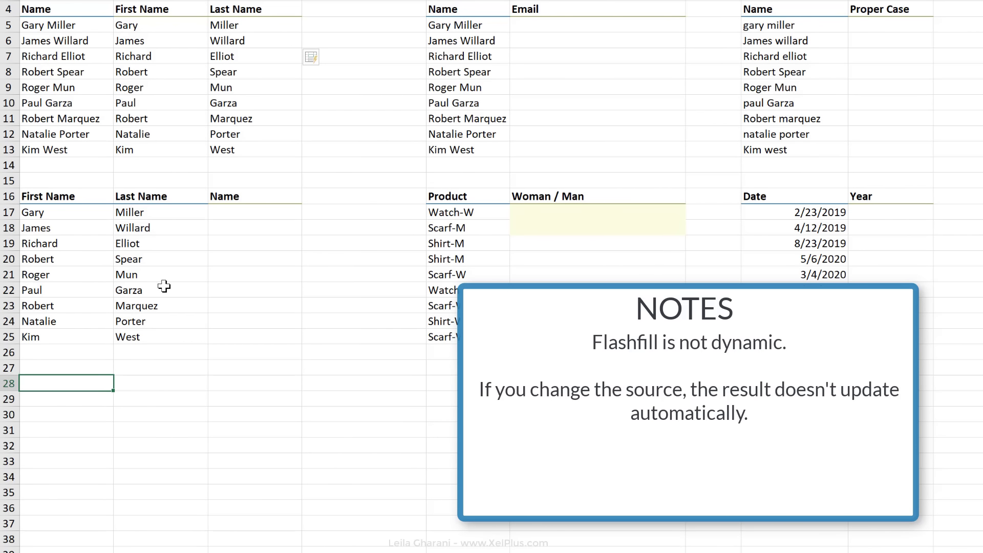
pyautogui.write('Gary')
pyautogui.press('Return')
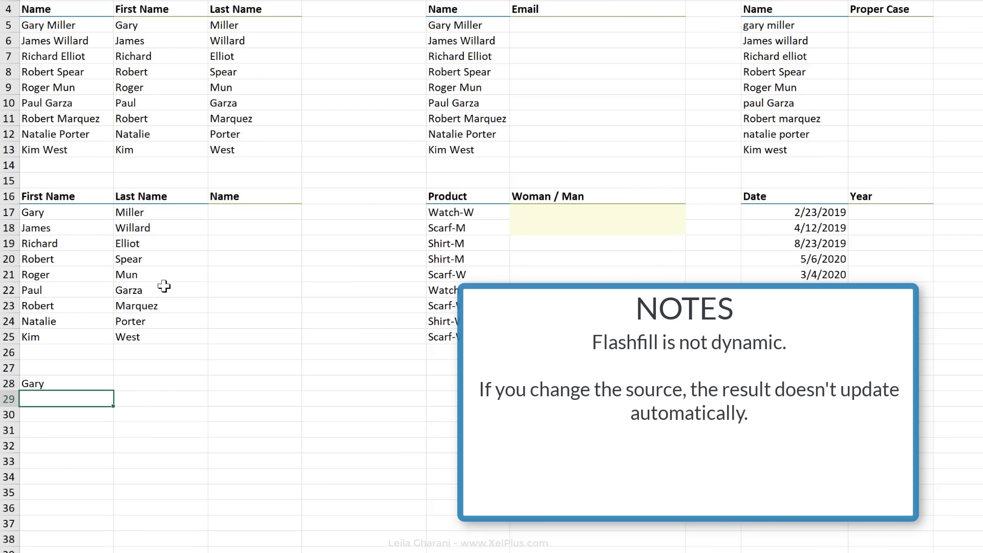
pyautogui.click(64, 384)
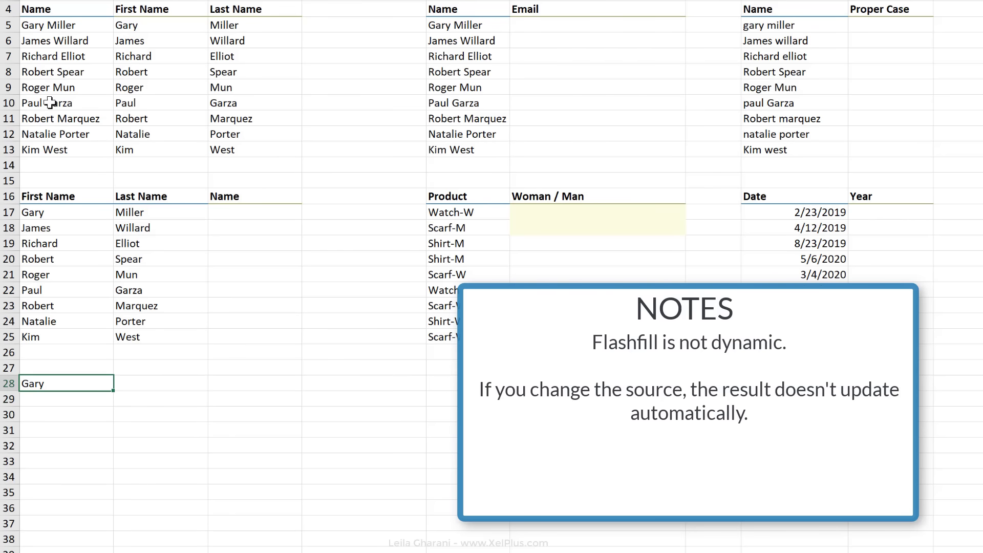
pyautogui.moveTo(113, 391); pyautogui.dragTo(99, 461)
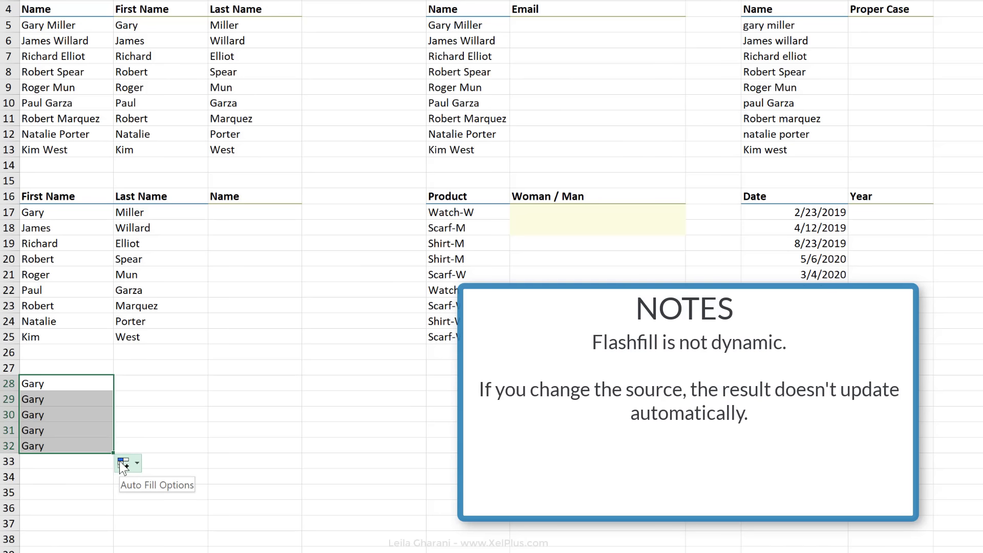
pyautogui.click(124, 465)
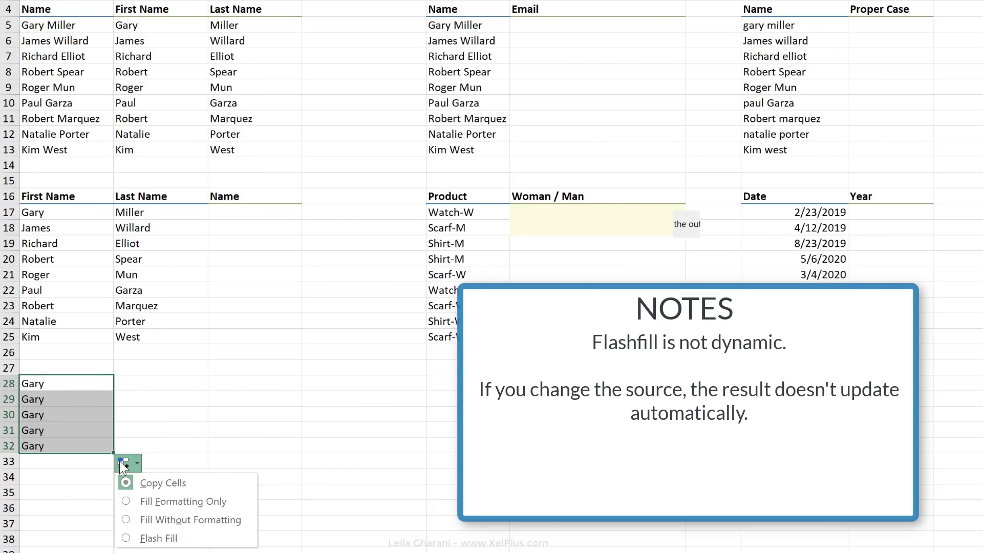
pyautogui.click(145, 539)
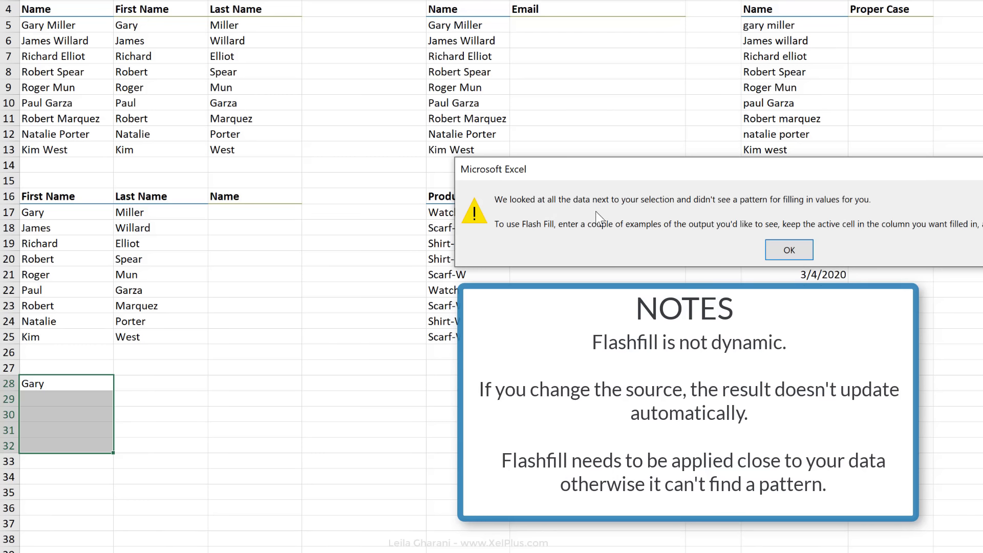
pyautogui.click(789, 250)
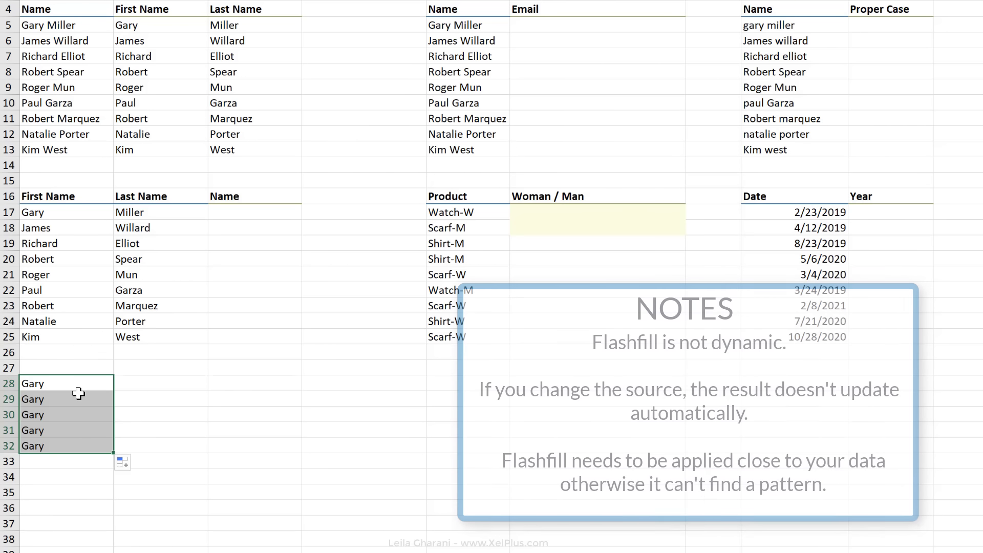
pyautogui.click(146, 41)
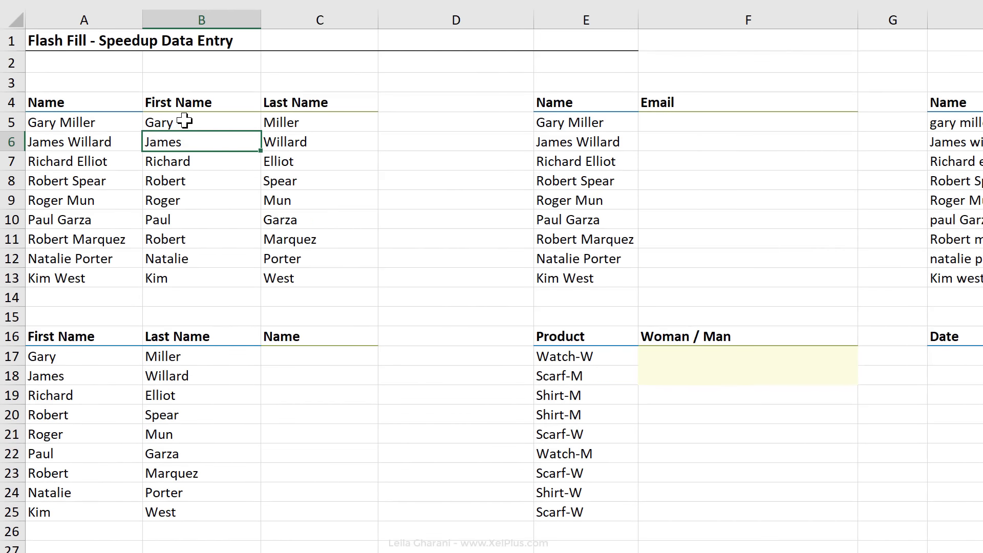
pyautogui.click(185, 121)
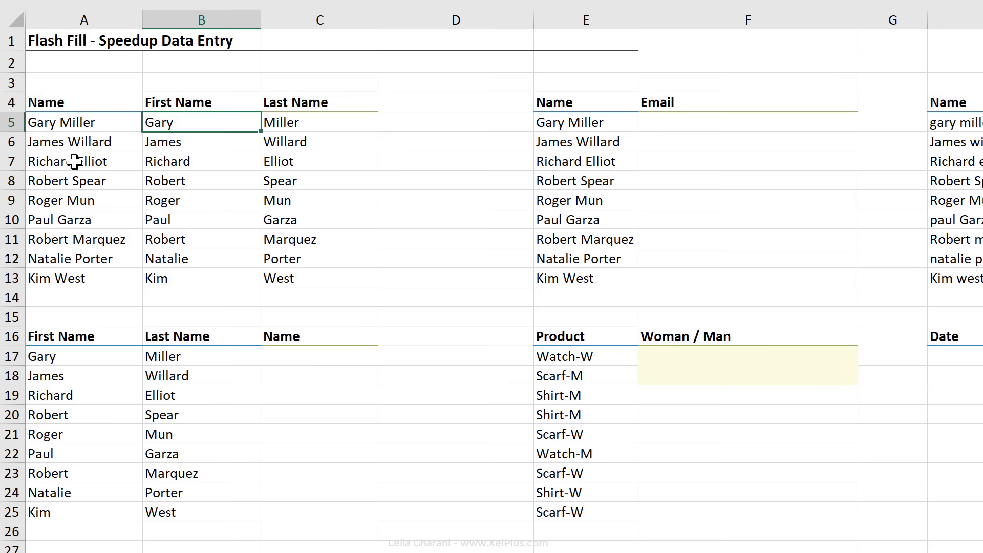
# Step: Enter the first lowercase first.last e-mail at xelplus.com in F5 and Flash Fill the rest with Ctrl+E
pyautogui.click(712, 121)
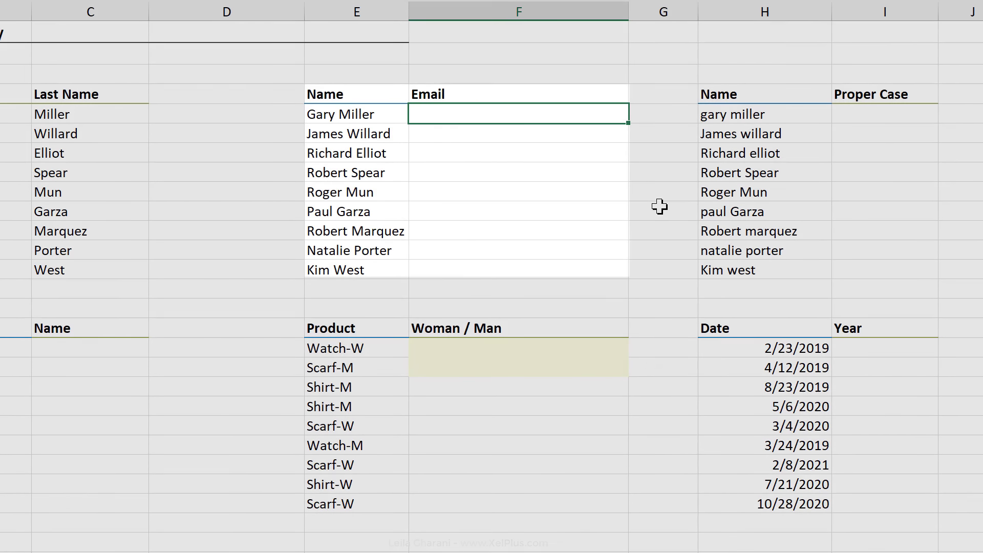
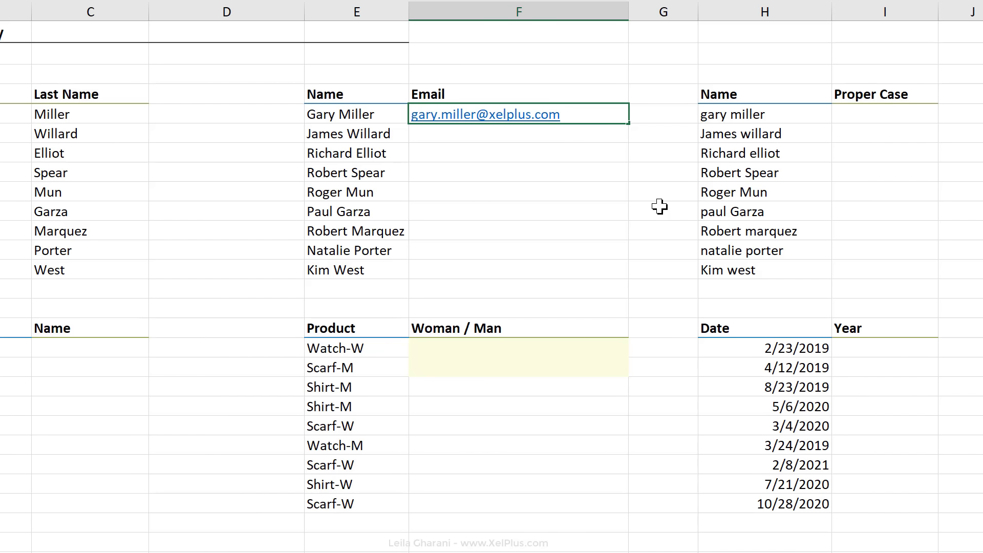
pyautogui.press('Return')
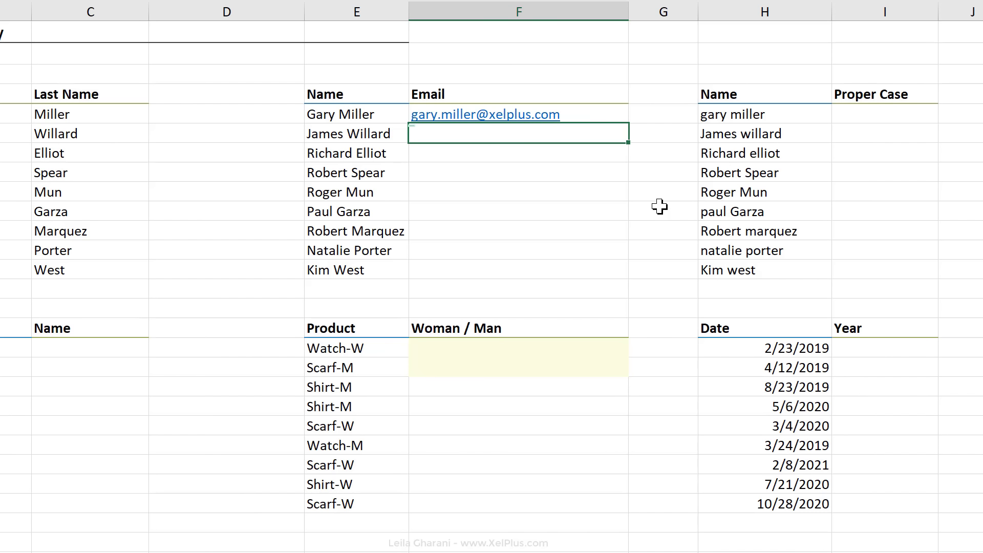
pyautogui.press('Up')
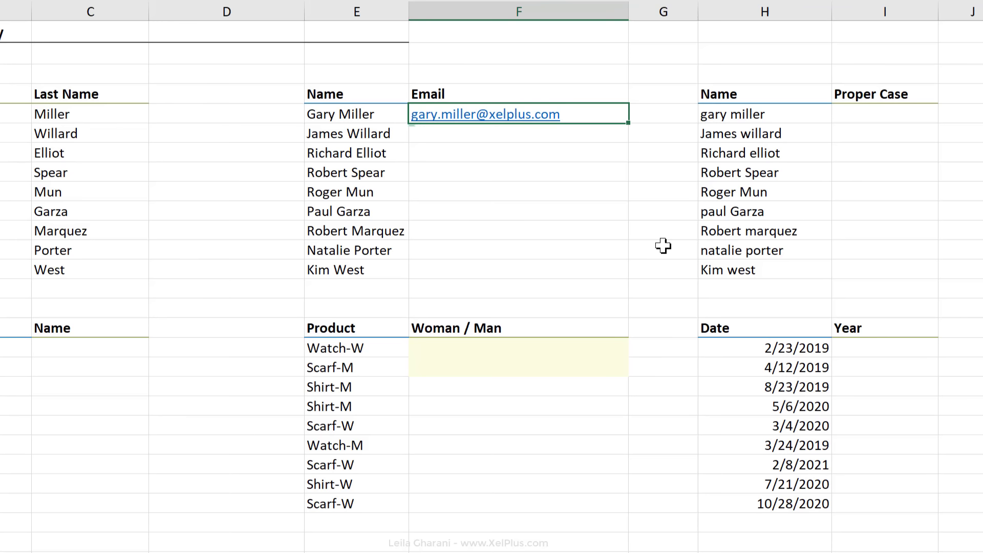
pyautogui.hotkey('ctrl', 'e')
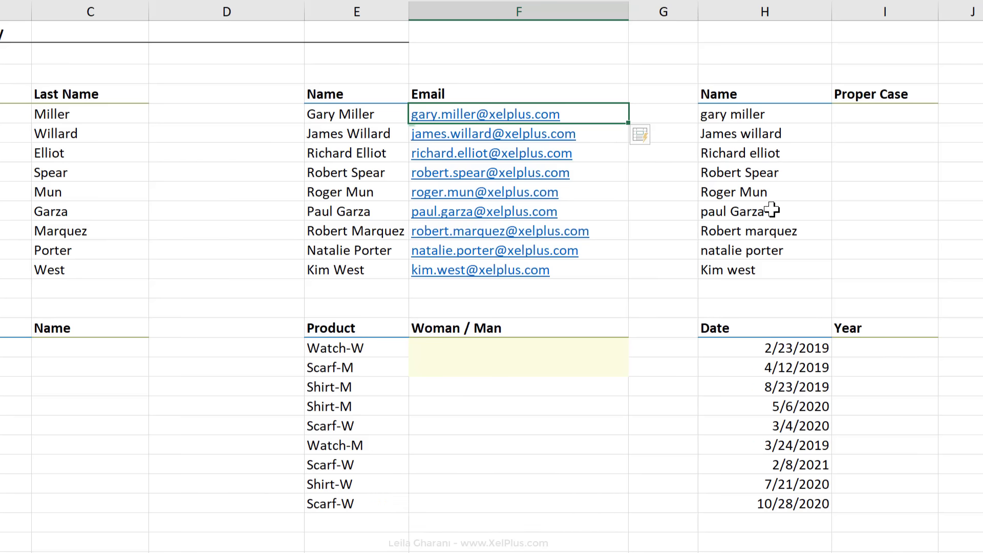
pyautogui.click(857, 117)
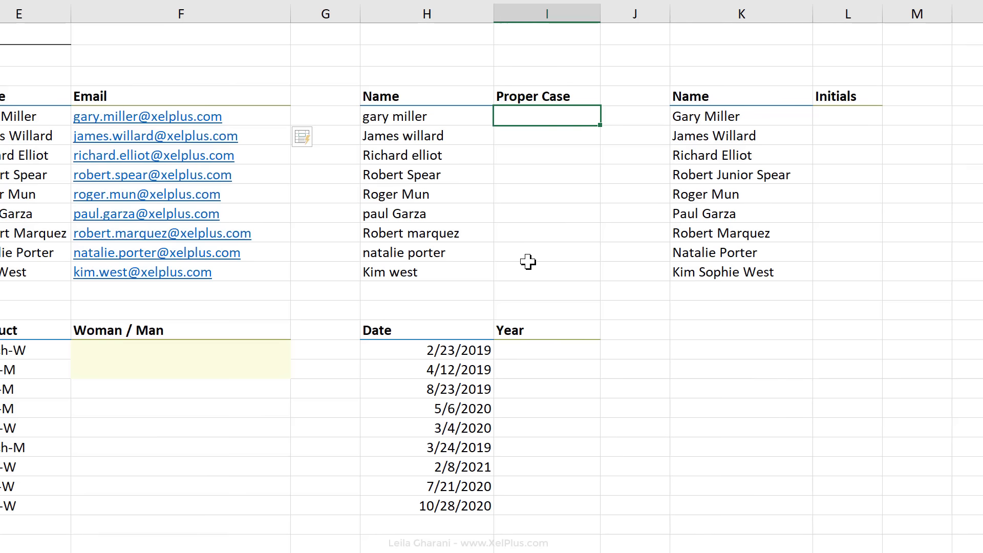
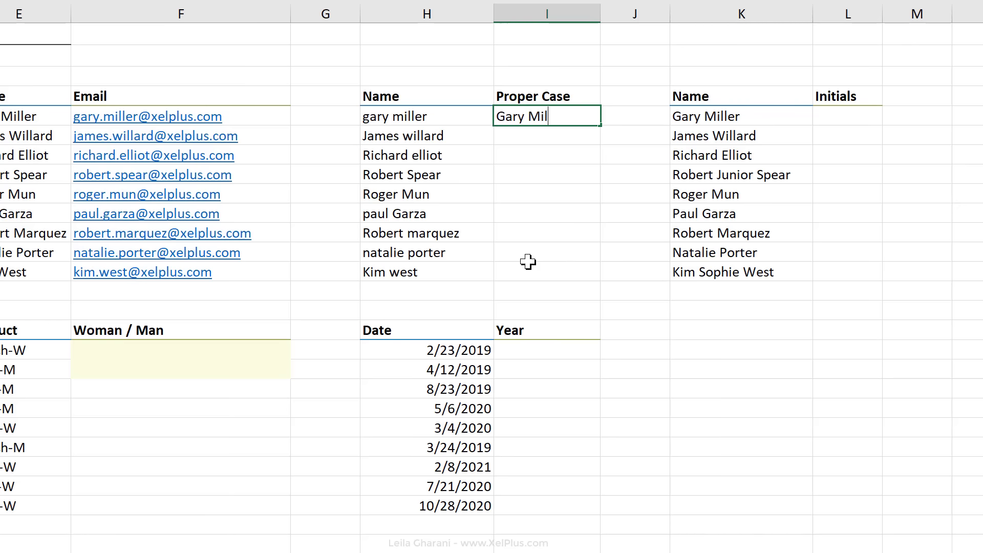
# Step: Enter the first name correctly capitalised in I5, then Flash Fill I5:I13 from Home > Fill
pyautogui.press('Return')
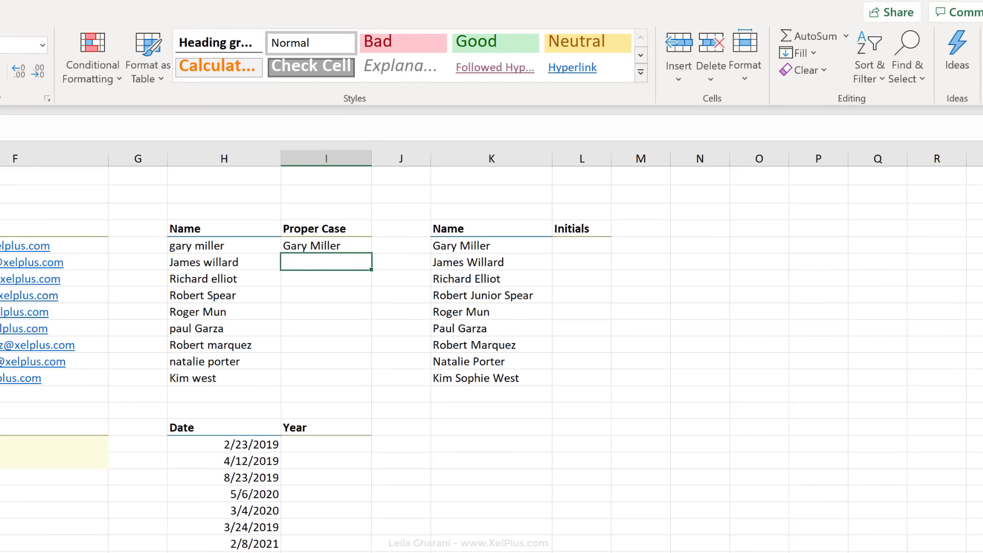
pyautogui.moveTo(294, 248); pyautogui.dragTo(314, 376)
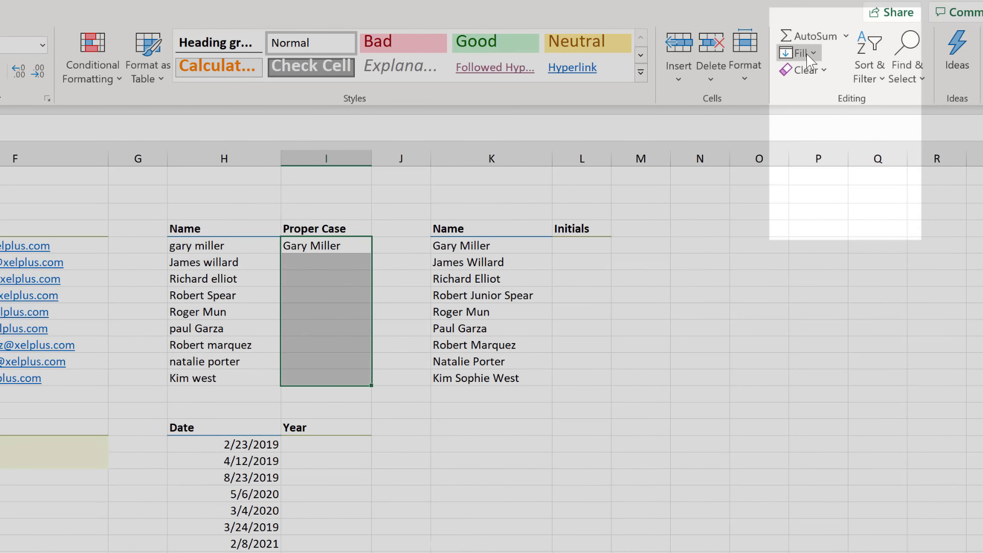
pyautogui.click(807, 54)
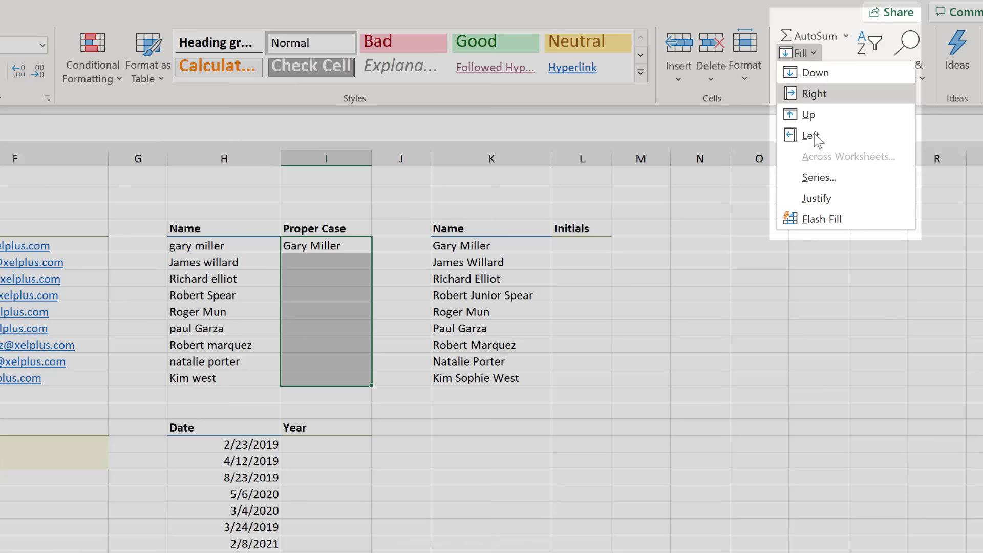
pyautogui.click(814, 219)
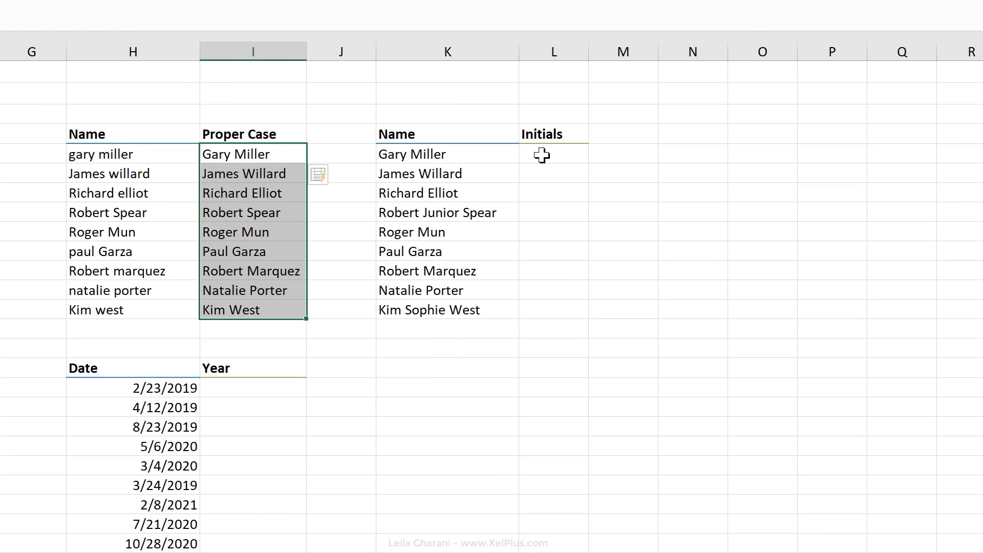
pyautogui.click(571, 247)
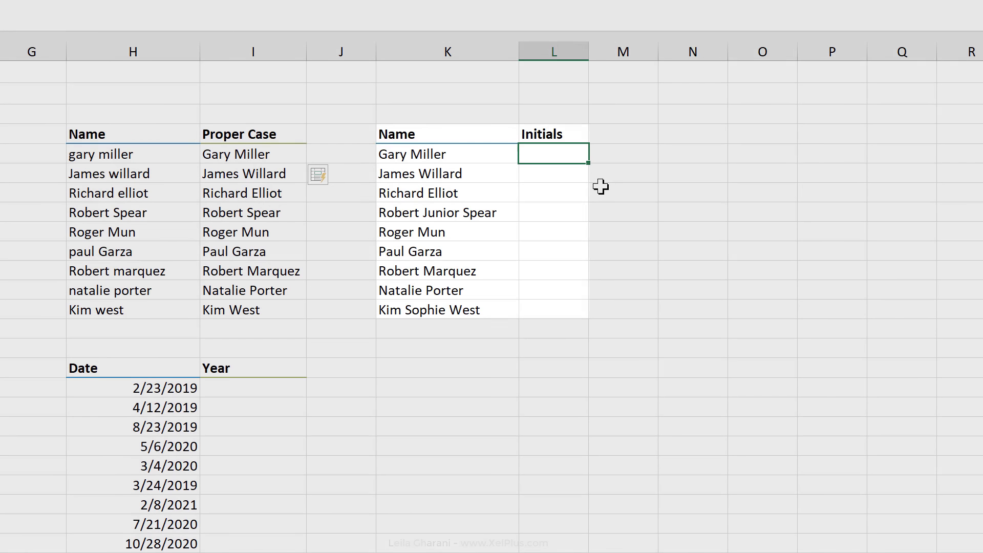
# Step: Enter GM and JW as examples and accept Flash Fill's initials for the remaining names
pyautogui.write('GM')
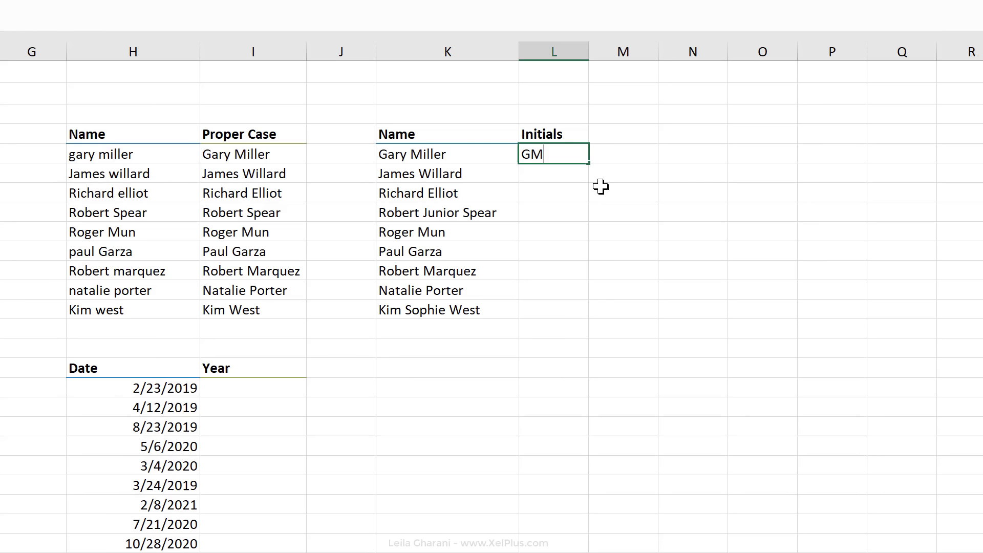
pyautogui.press('Return')
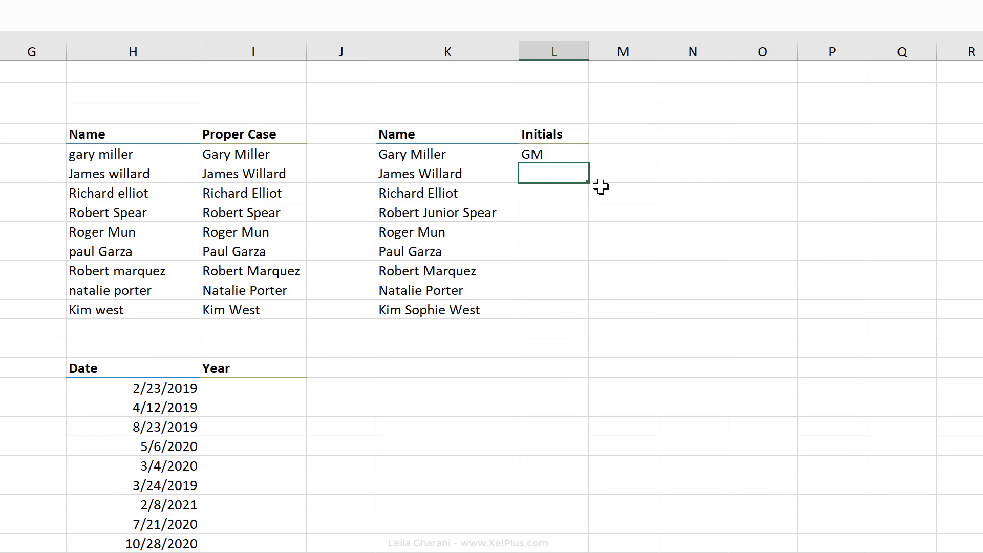
pyautogui.write('JW')
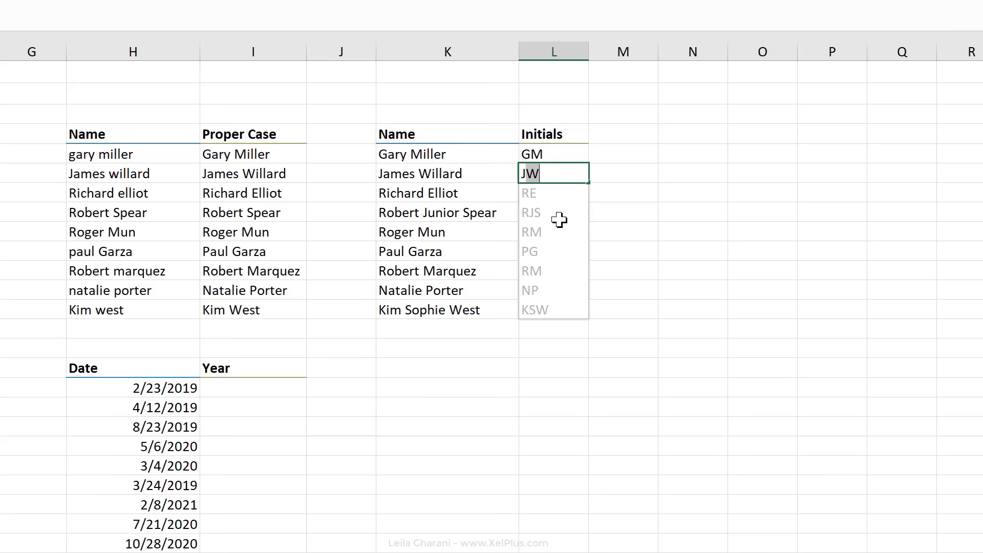
pyautogui.press('Return')
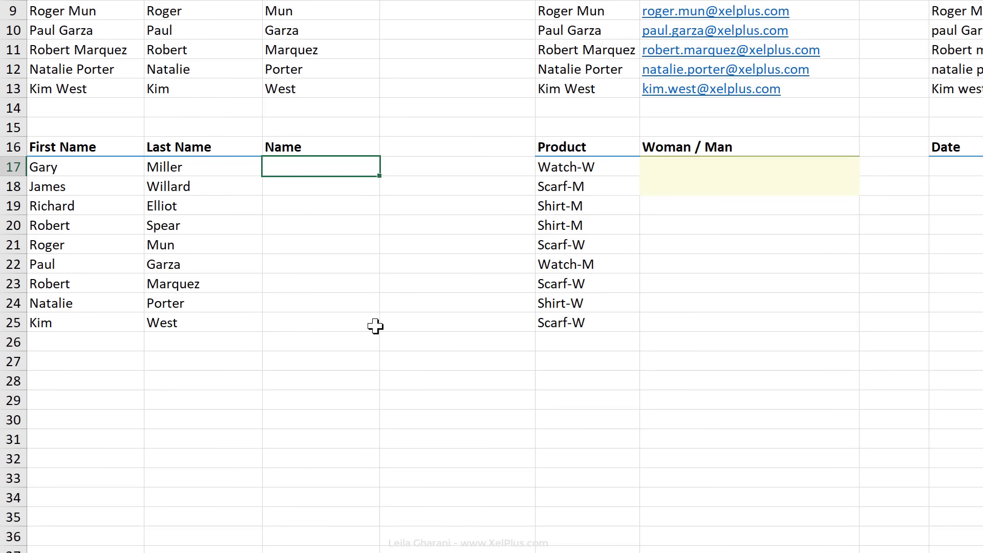
# Step: Enter the first joined full name in C17 and Flash Fill the remaining names with Ctrl+E
pyautogui.hotkey('ctrl', 'e')
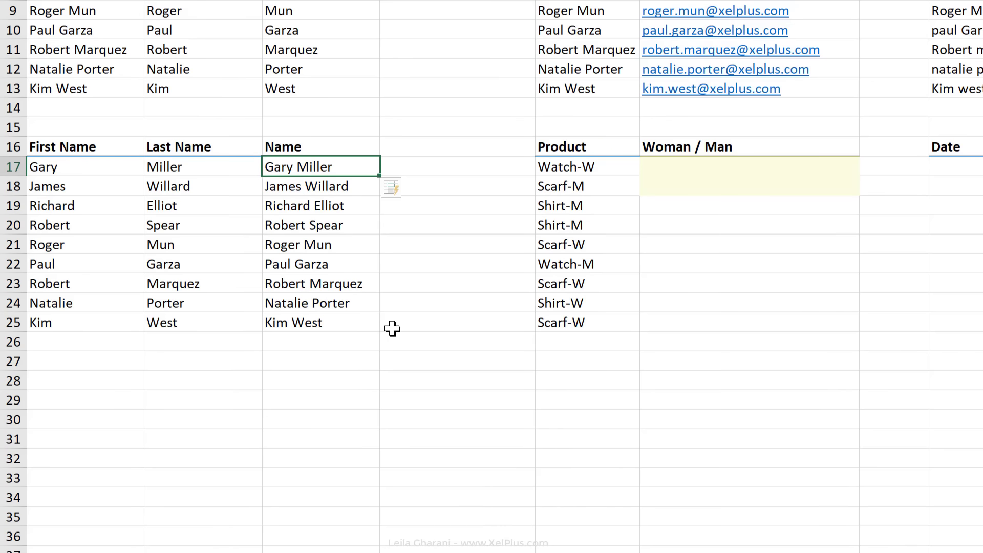
pyautogui.press('Right')
pyautogui.press('Right')
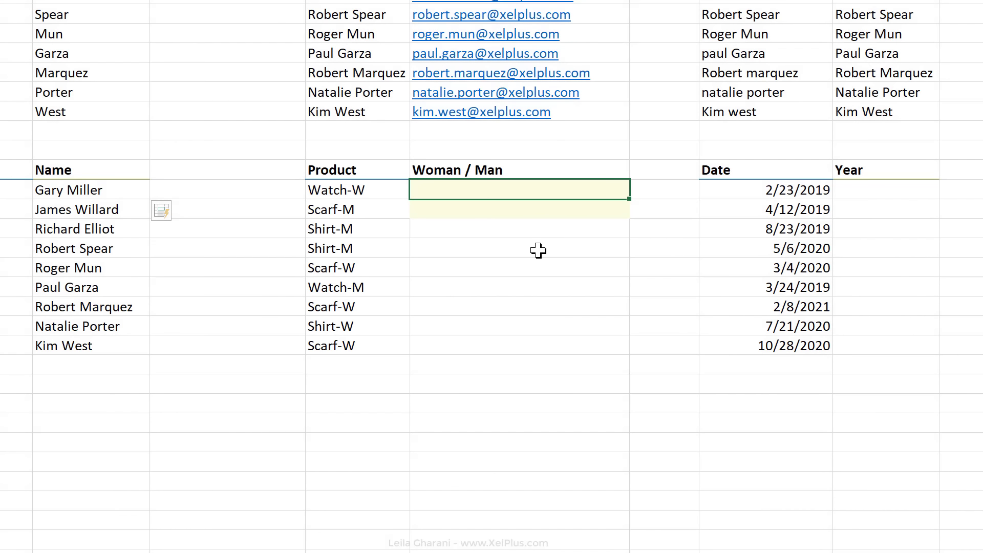
# Step: Try Flash Fill from a single W example, then clear the wrong letters it produced
pyautogui.write('W')
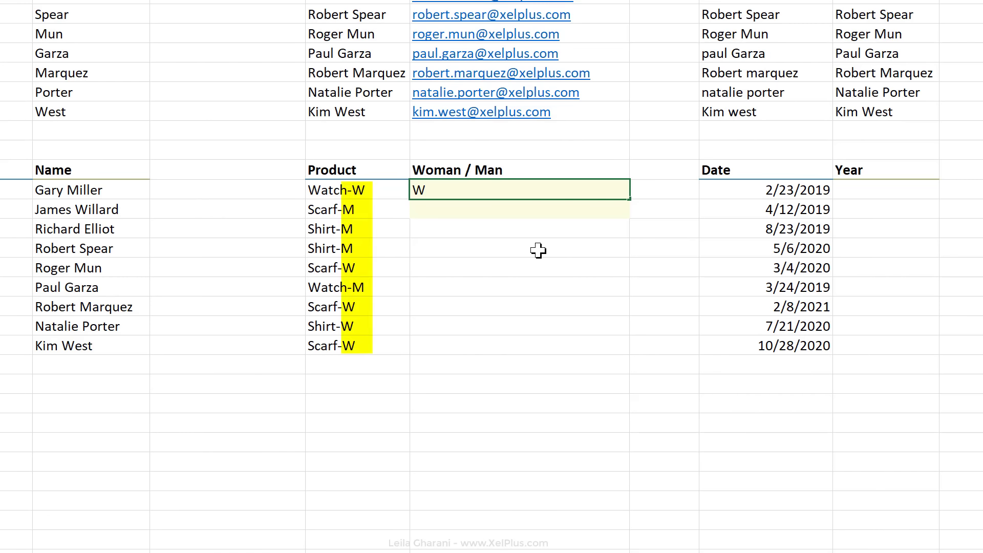
pyautogui.hotkey('shift', 'Down')
pyautogui.hotkey('shift', 'Down')
pyautogui.hotkey('shift', 'Down')
pyautogui.hotkey('shift', 'Down')
pyautogui.hotkey('shift', 'Down')
pyautogui.hotkey('shift', 'Down')
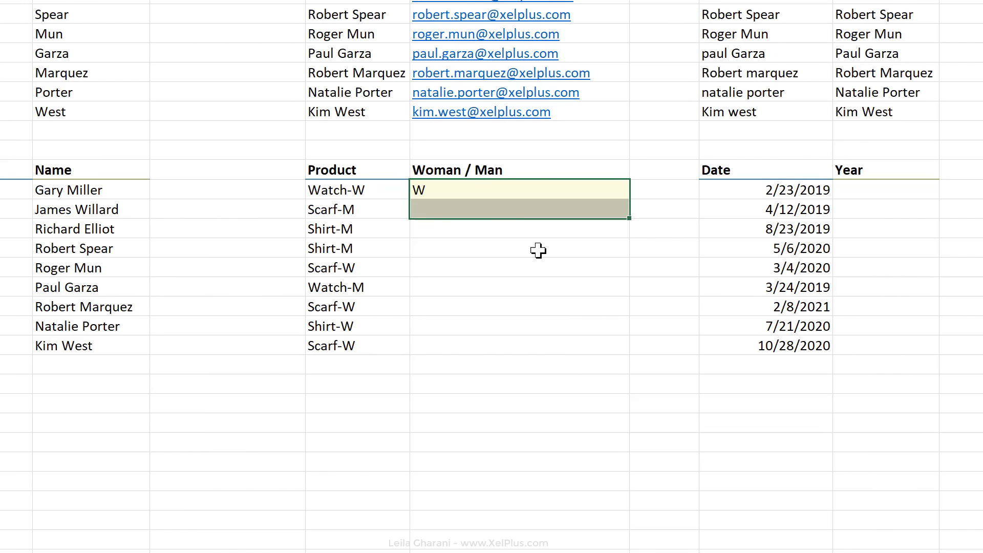
pyautogui.hotkey('shift', 'Down')
pyautogui.hotkey('shift', 'Down')
pyautogui.hotkey('ctrl', 'e')
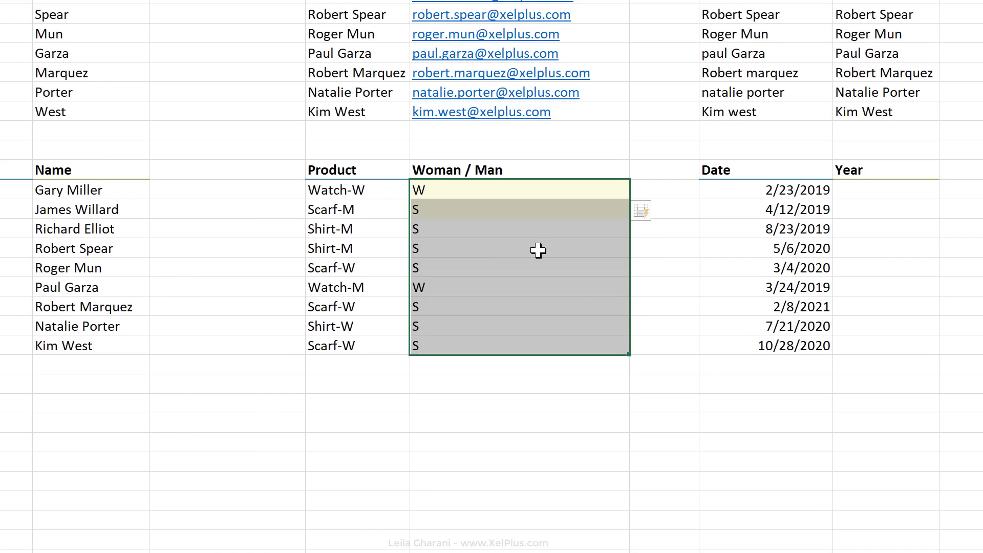
pyautogui.press('Left')
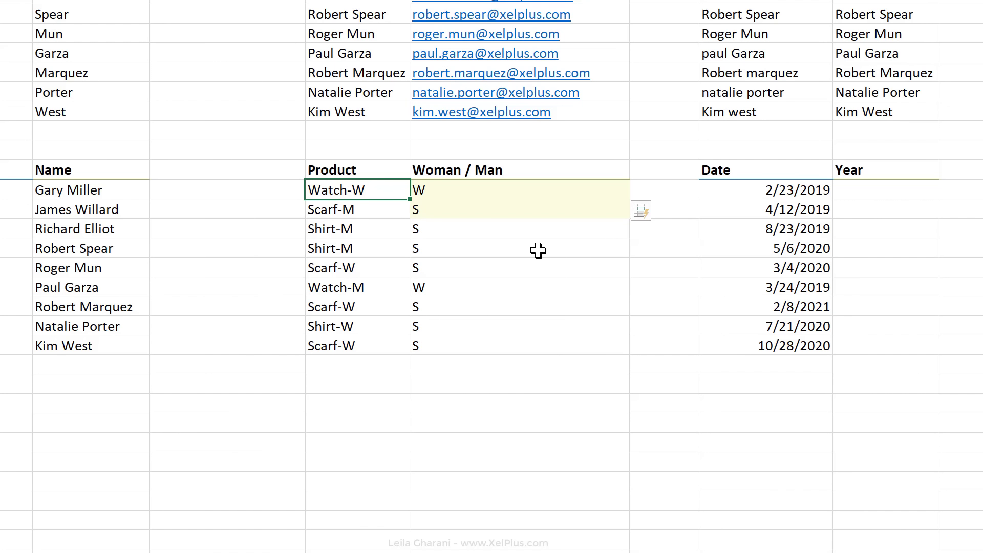
pyautogui.press('Right')
pyautogui.press('Down')
pyautogui.hotkey('shift', 'Down')
pyautogui.hotkey('shift', 'Down')
pyautogui.hotkey('shift', 'Down')
pyautogui.hotkey('shift', 'Down')
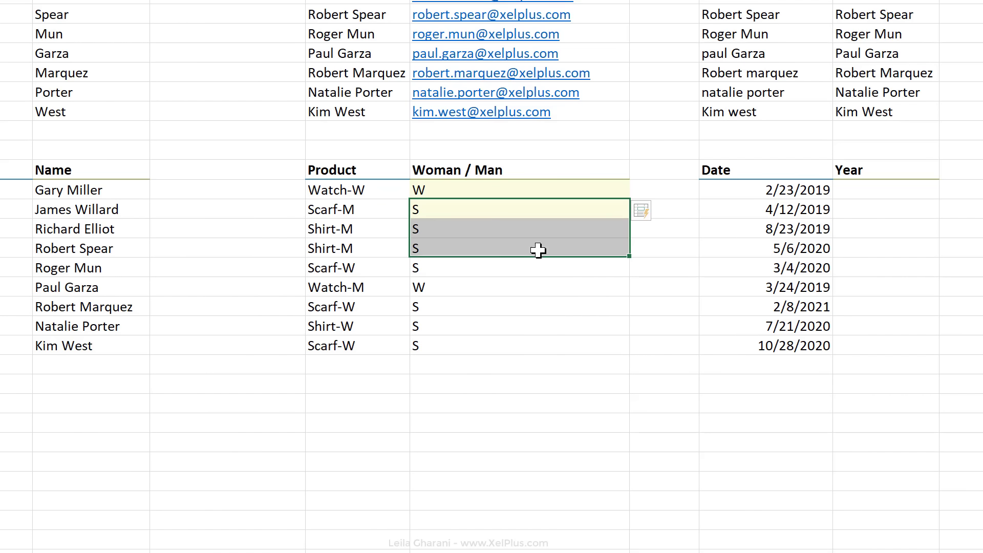
pyautogui.hotkey('shift', 'Down')
pyautogui.hotkey('shift', 'Down')
pyautogui.hotkey('shift', 'Down')
pyautogui.press('Delete')
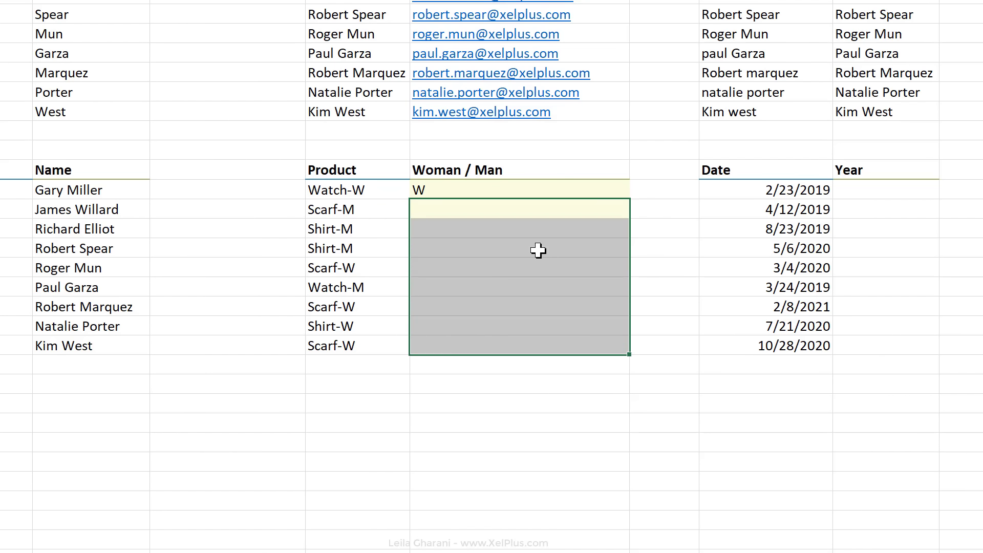
pyautogui.press('Up')
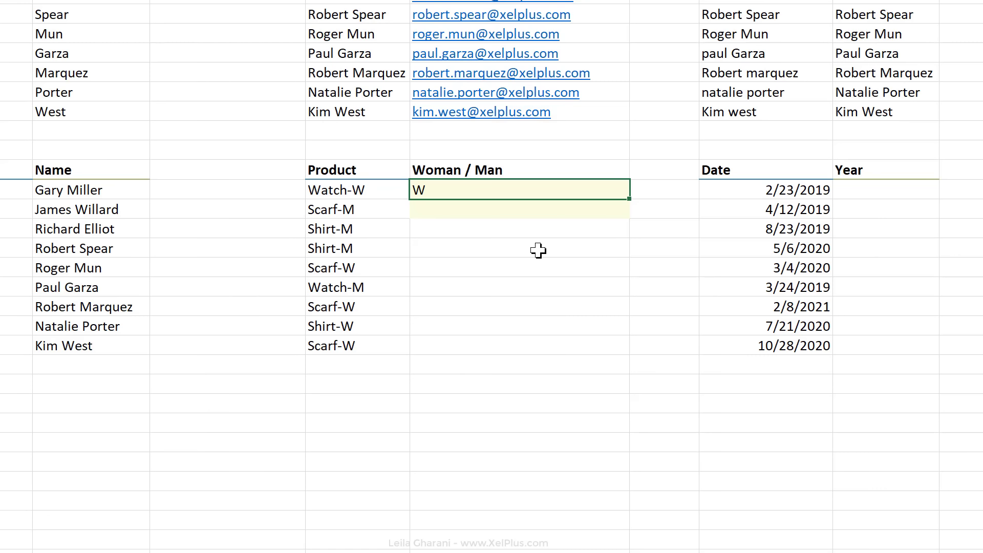
# Step: Add M as a second example and Flash Fill W or M for the remaining products
pyautogui.press('Down')
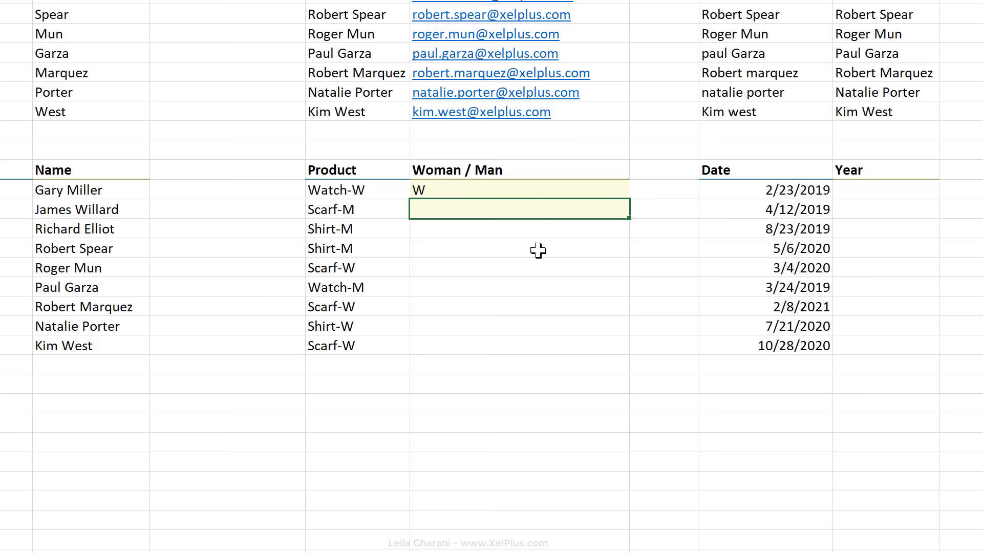
pyautogui.write('M')
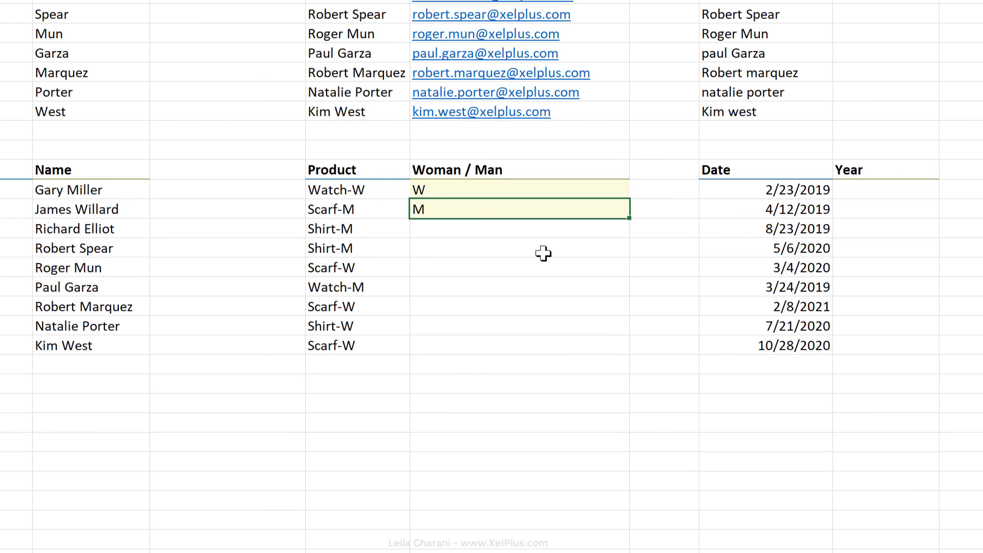
pyautogui.hotkey('ctrl', 'e')
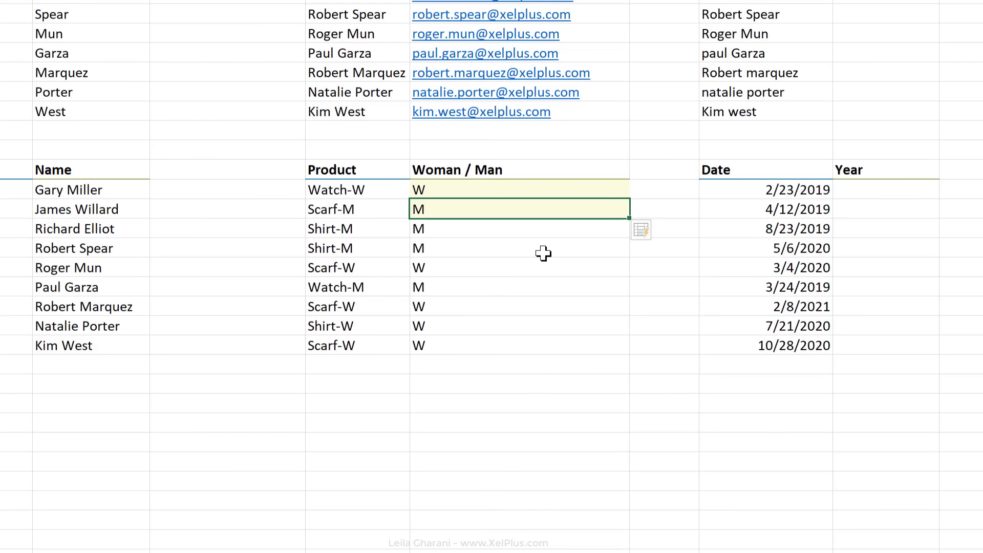
pyautogui.press('Up')
pyautogui.press('Right')
pyautogui.press('Right')
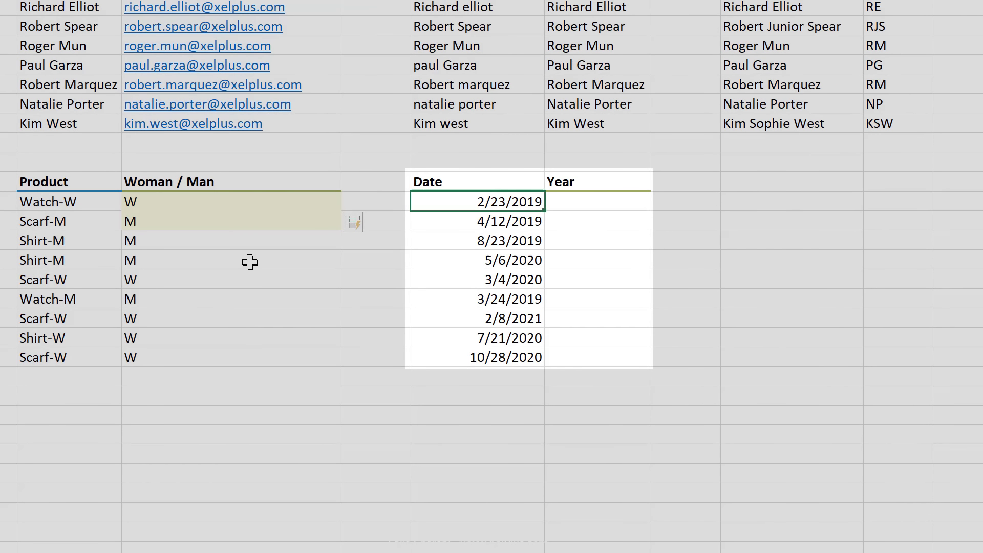
# Step: Enter 2019 as the first year, copy it down the Year column, and convert it with Flash Fill
pyautogui.press('Right')
pyautogui.write('2019')
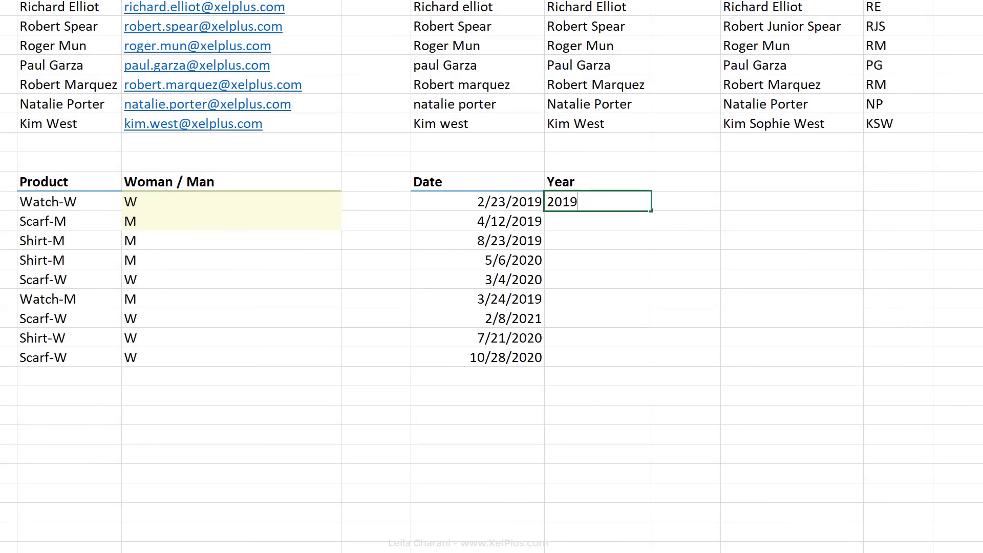
pyautogui.hotkey('ctrl', 'Return')
pyautogui.moveTo(651, 210); pyautogui.dragTo(639, 370)
pyautogui.click(669, 379)
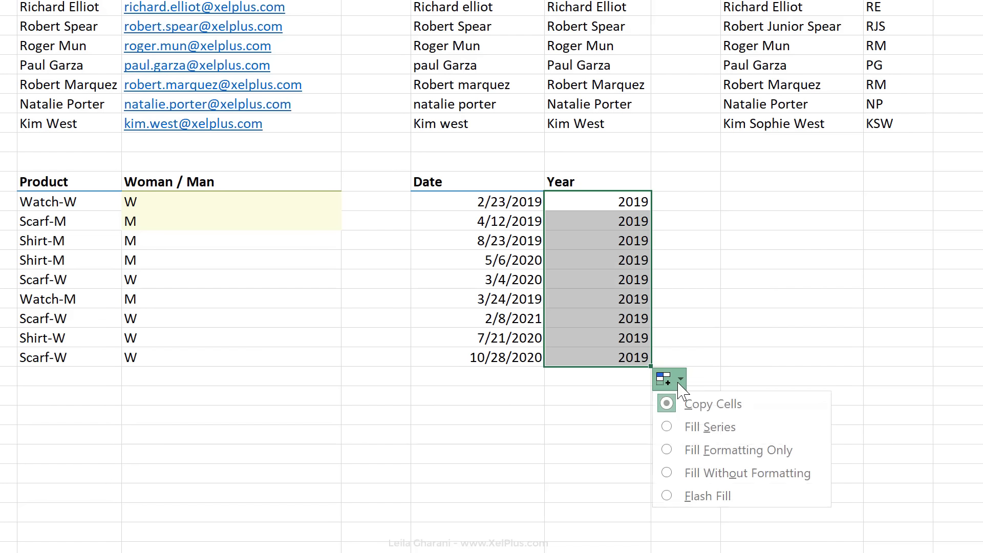
pyautogui.click(691, 494)
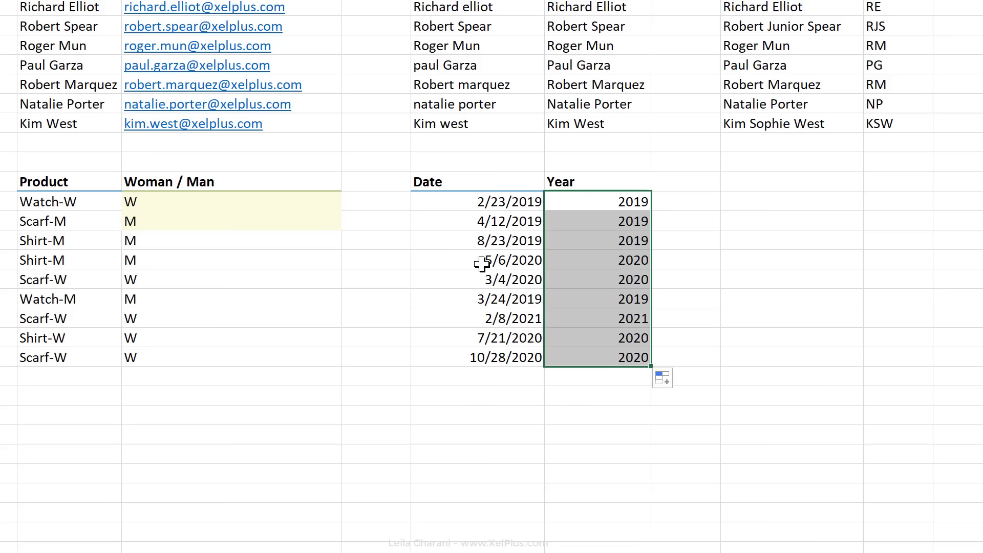
pyautogui.click(495, 279)
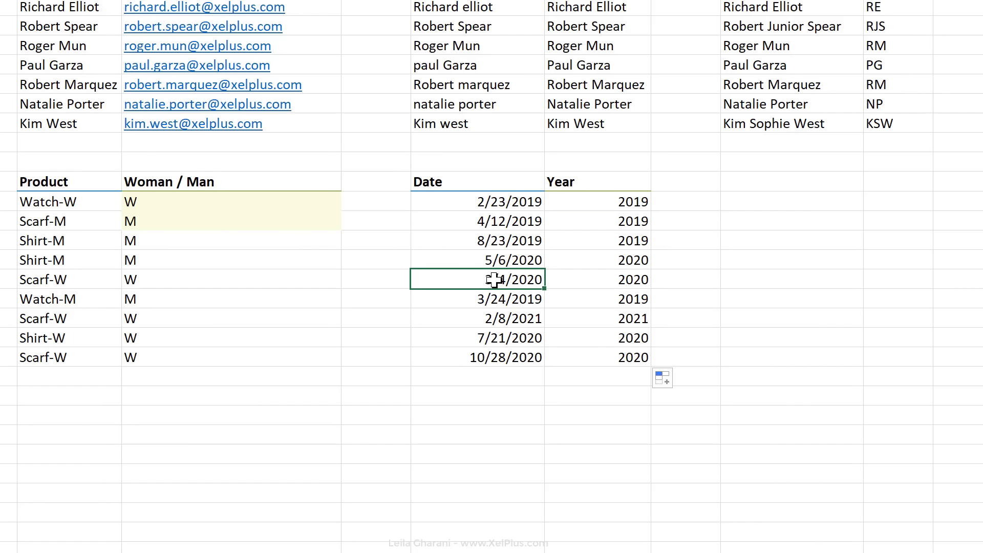